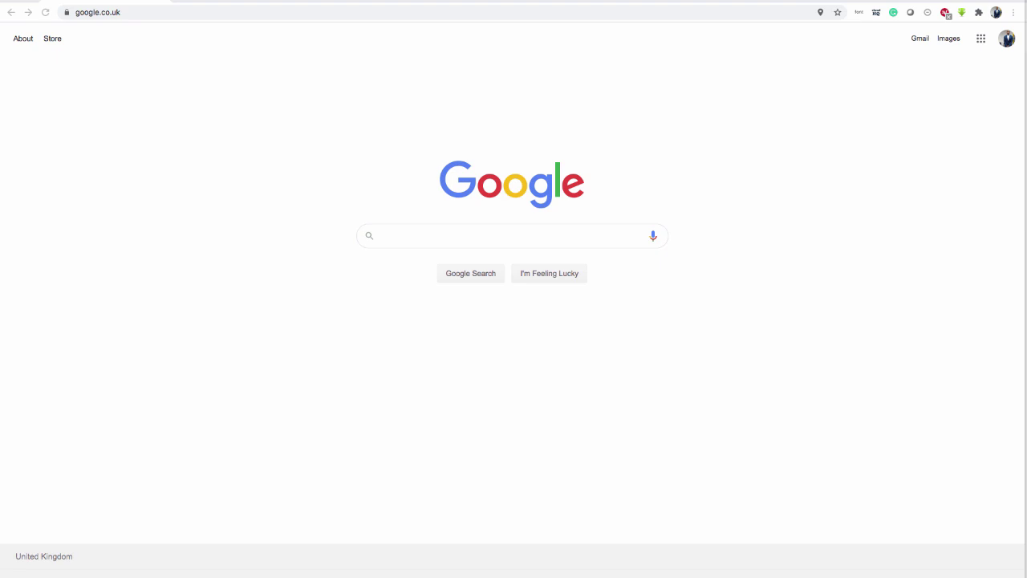
Search Google for 'notesmaster' to find the Notesmaster site.
text(notesmaster)
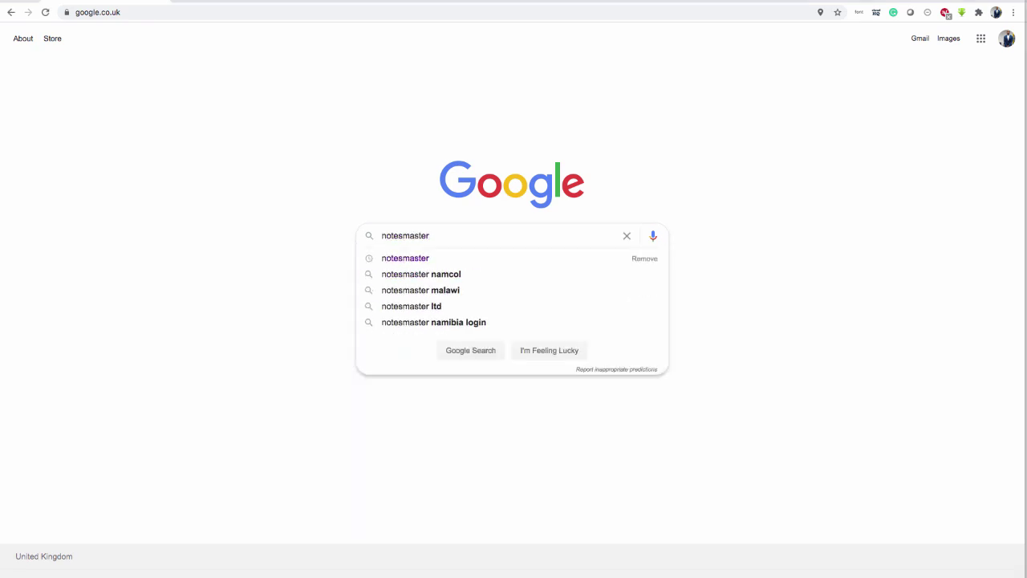
key(Return)
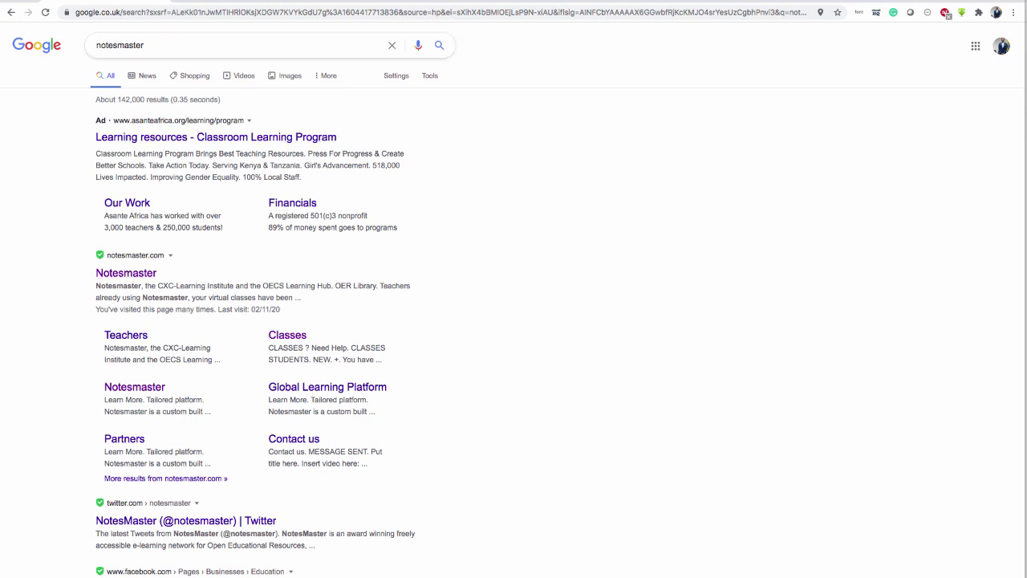
click(434, 12)
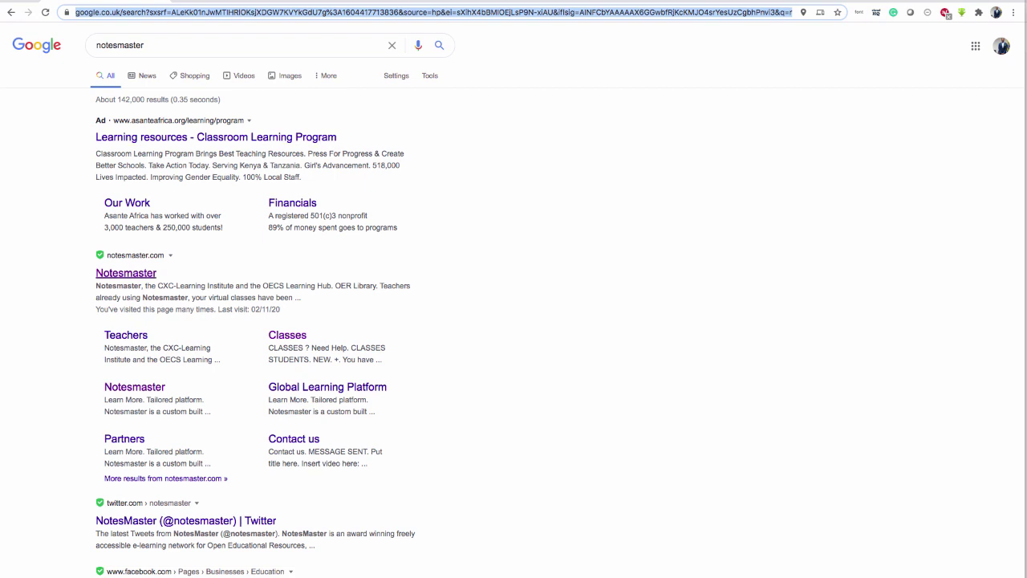
Open the Notesmaster website from the results and jump to its Get started section.
click(126, 273)
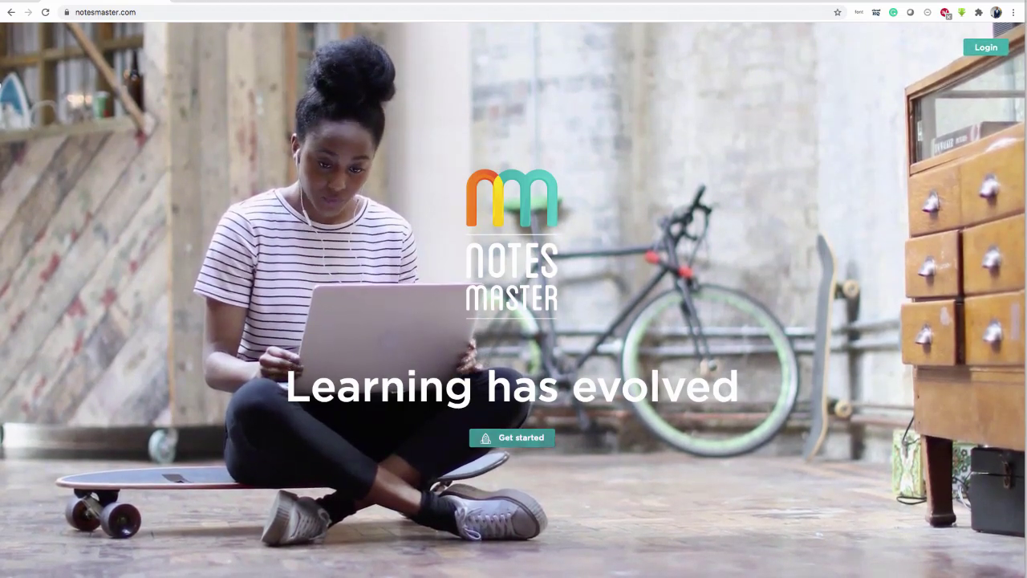
click(512, 437)
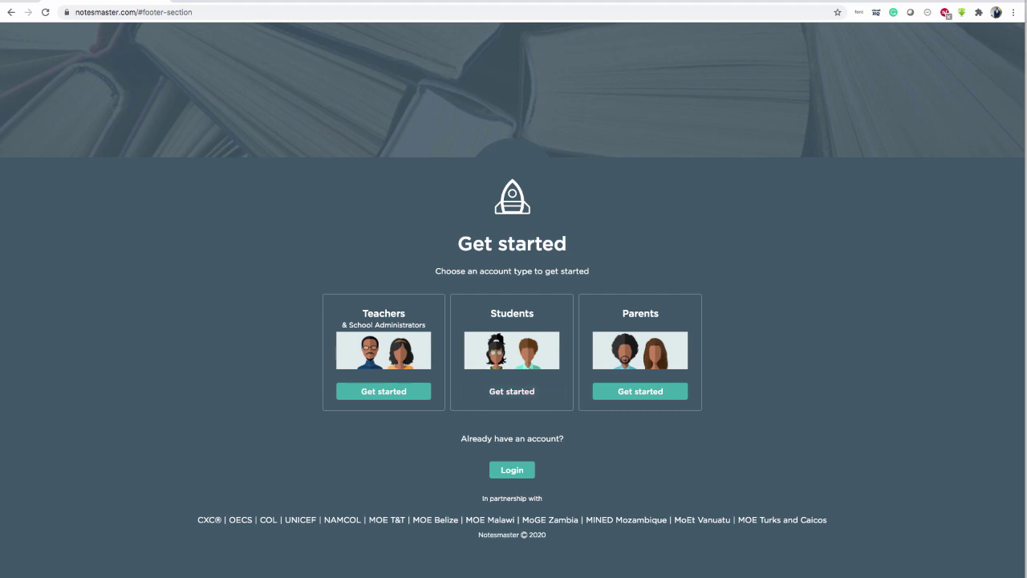
Start a student sign-up and enter the student's first name and surname.
click(512, 391)
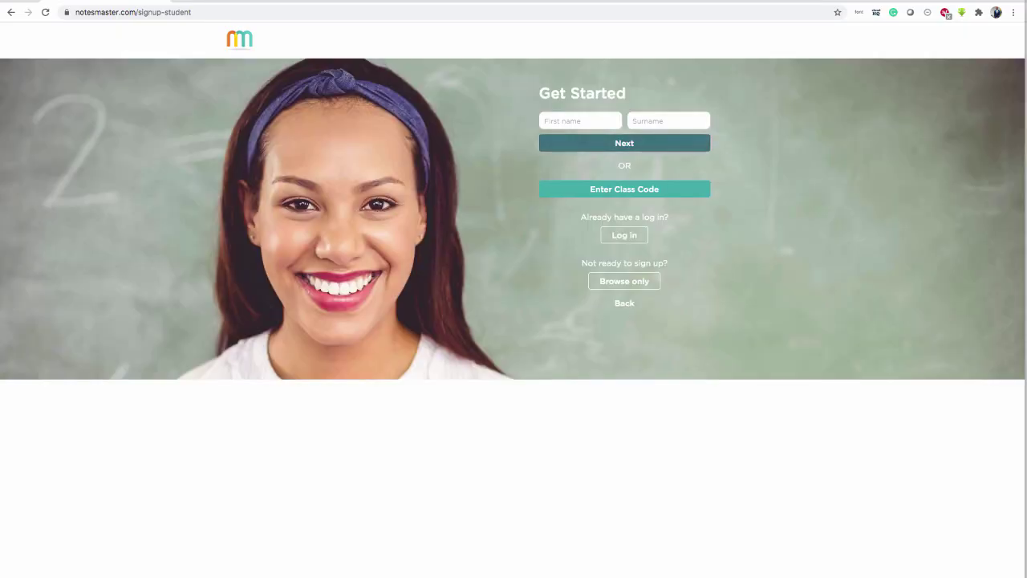
click(580, 120)
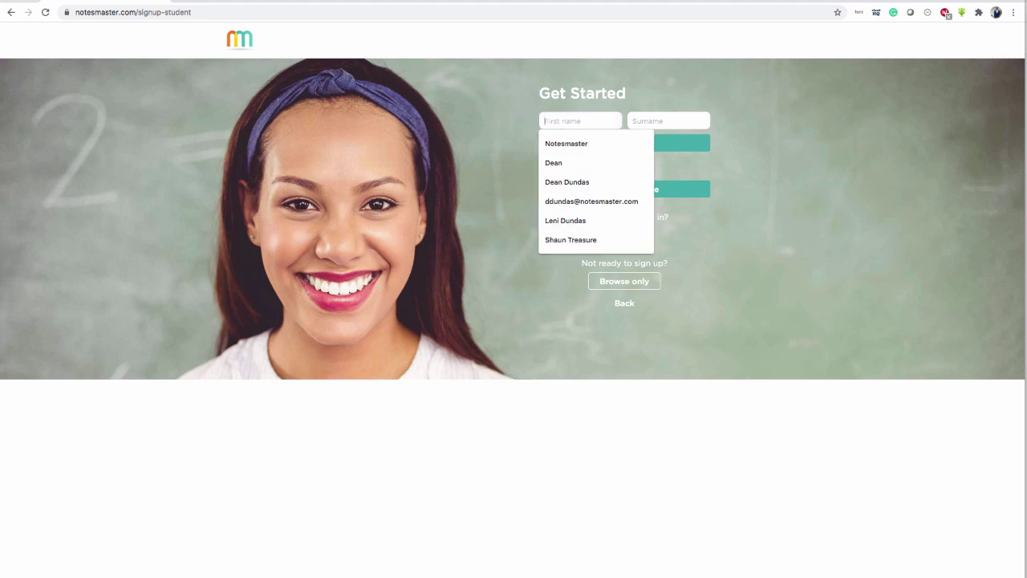
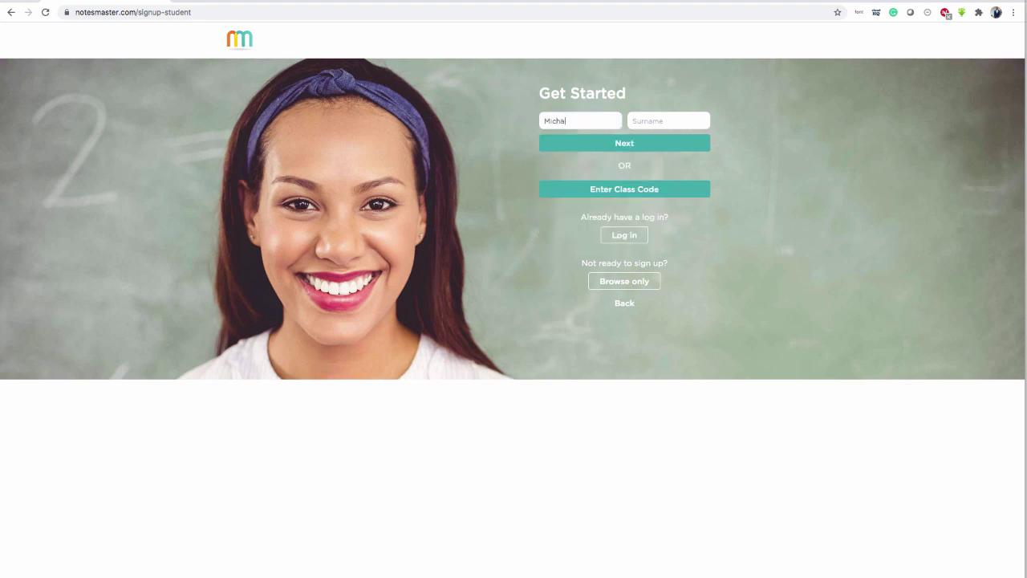
click(668, 120)
Confirm the name entry and bring keyboard focus back to continuing the sign-up.
key(Tab)
key(Return)
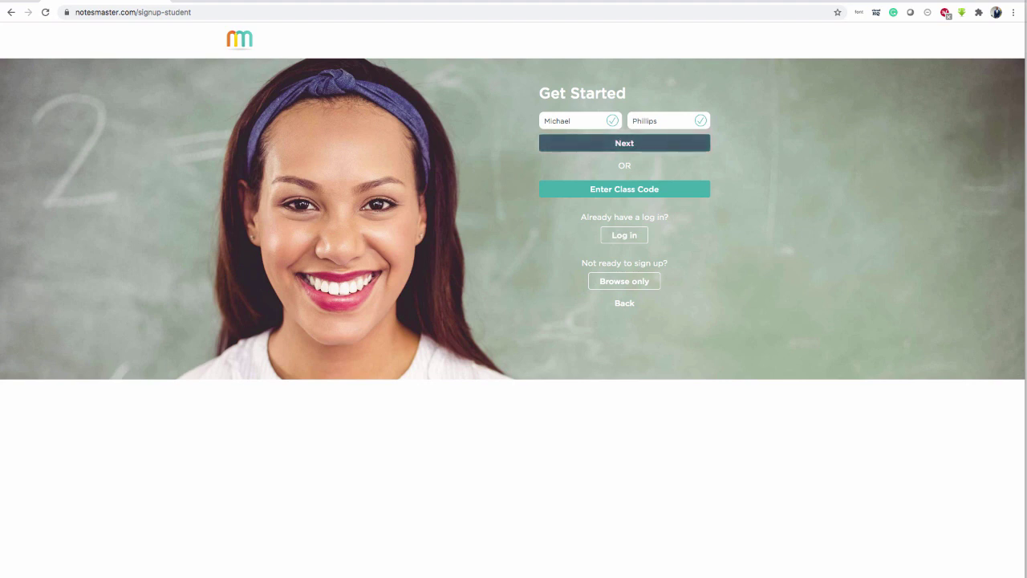
key(Tab)
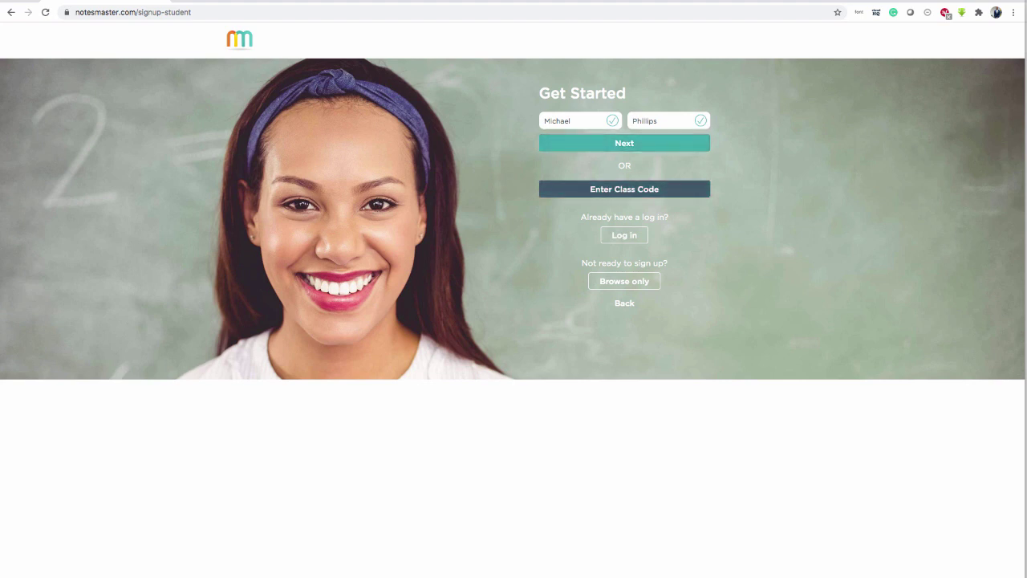
key(Tab)
key(Tab)
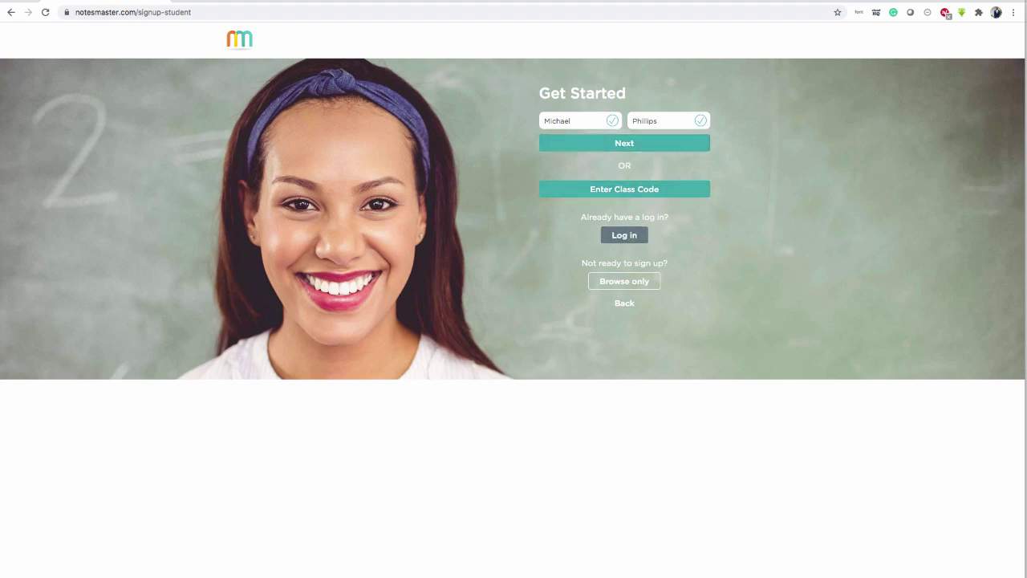
key(shift+Tab)
key(shift+Tab)
key(shift+Tab)
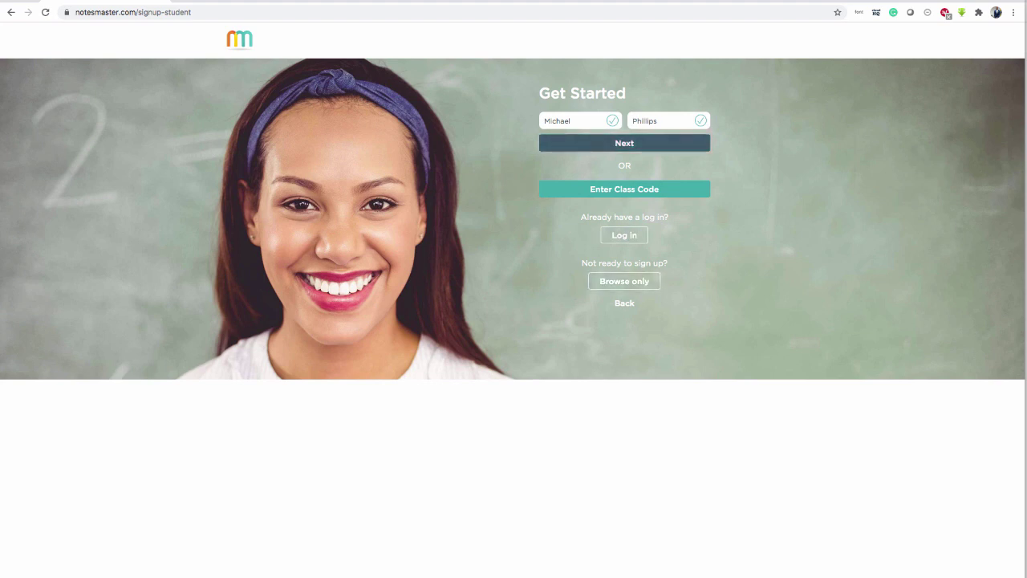
On the email step, replace the autofilled email with the student's new address and clear the password.
key(Return)
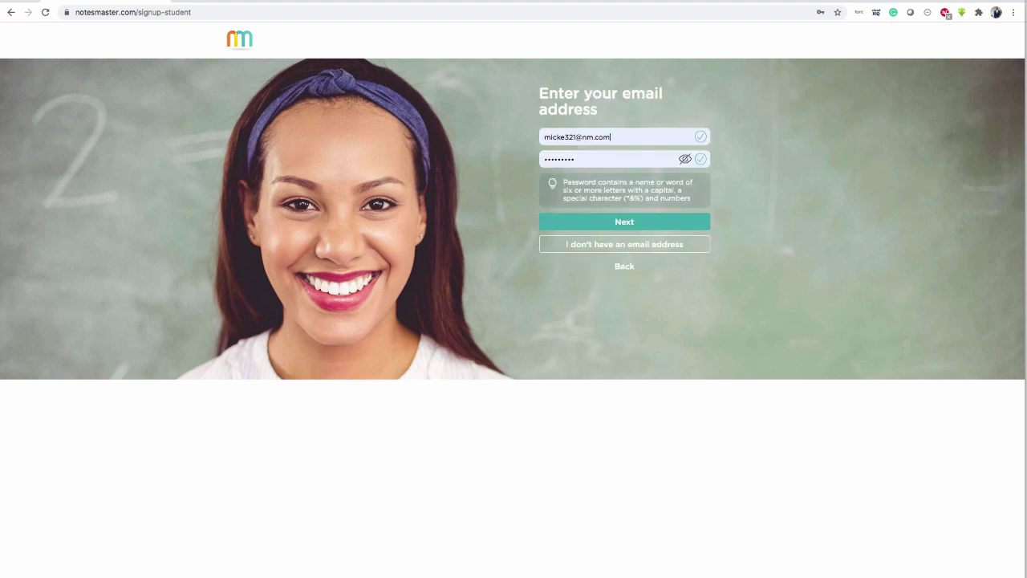
key(super+a)
key(BackSpace)
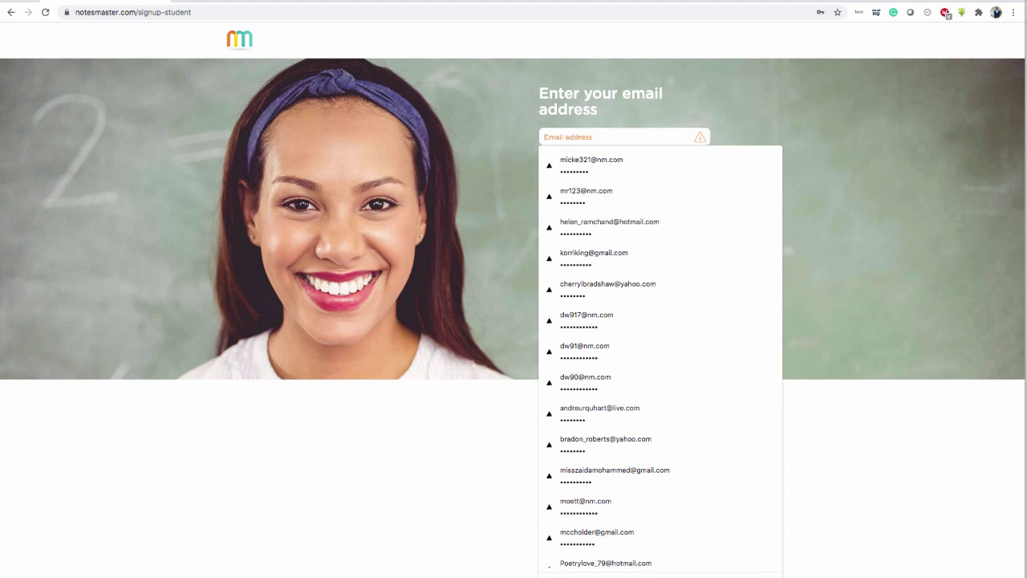
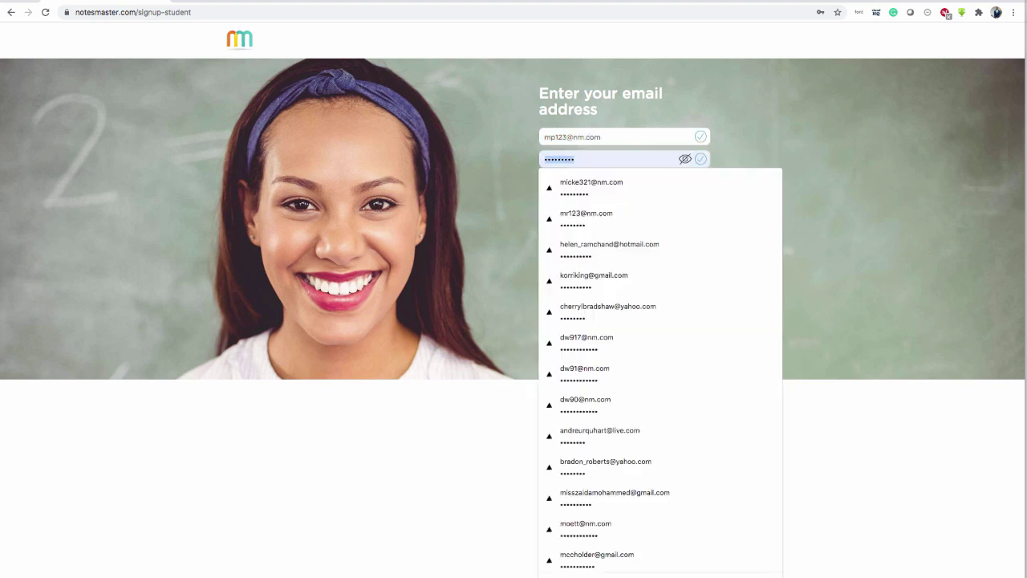
Dismiss saved-login suggestions and enter a new password, adjusting it until it passes the strength check.
key(Escape)
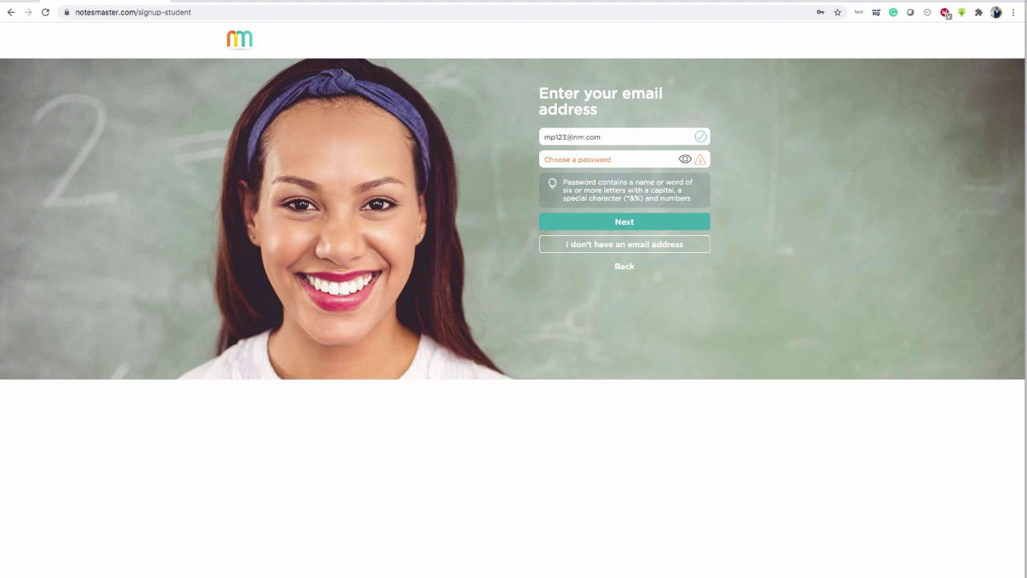
click(610, 159)
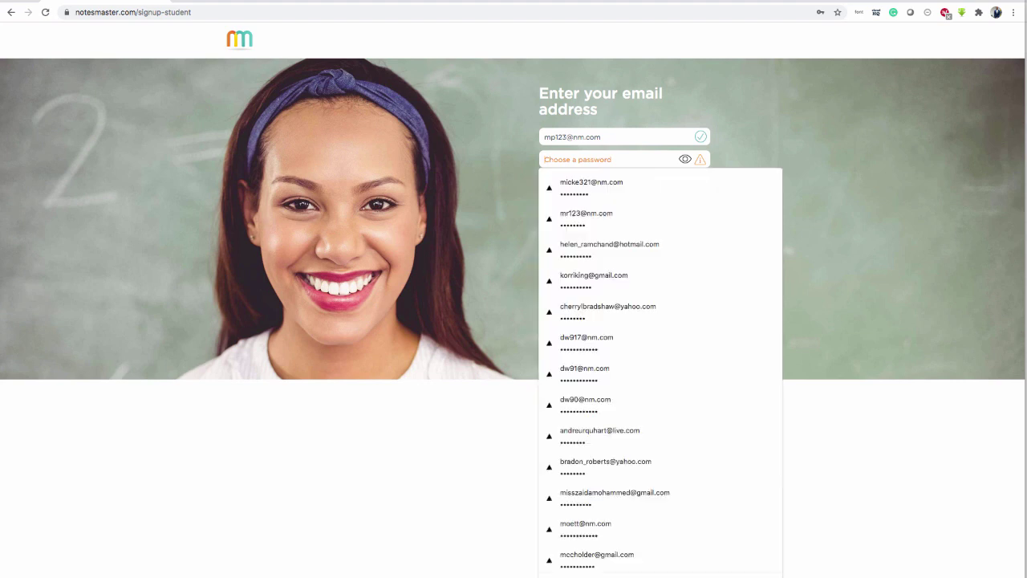
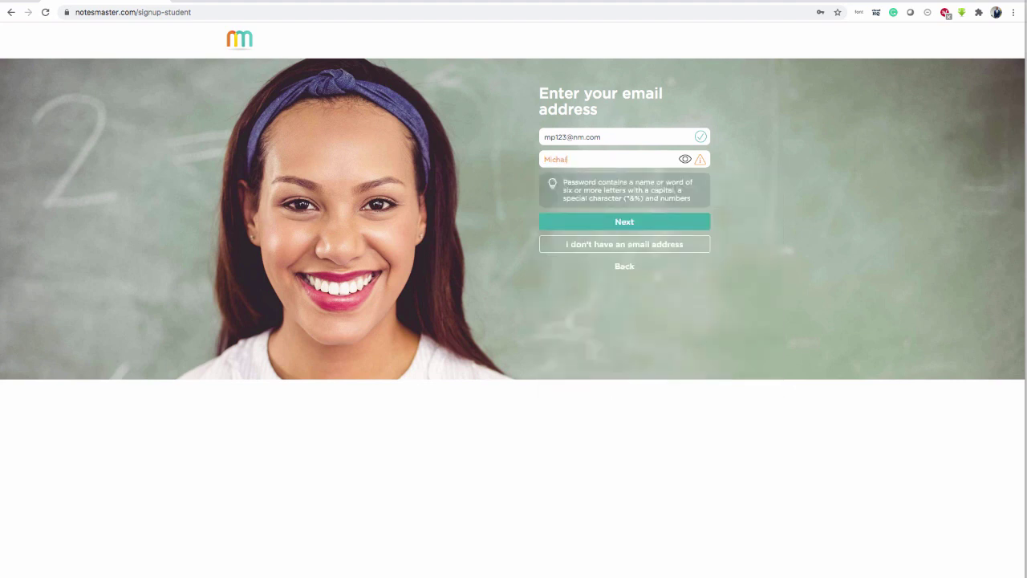
key(BackSpace)
key(BackSpace)
key(BackSpace)
key(BackSpace)
key(BackSpace)
Submit the email step, then search schools and select the first 'Other' entry.
click(673, 226)
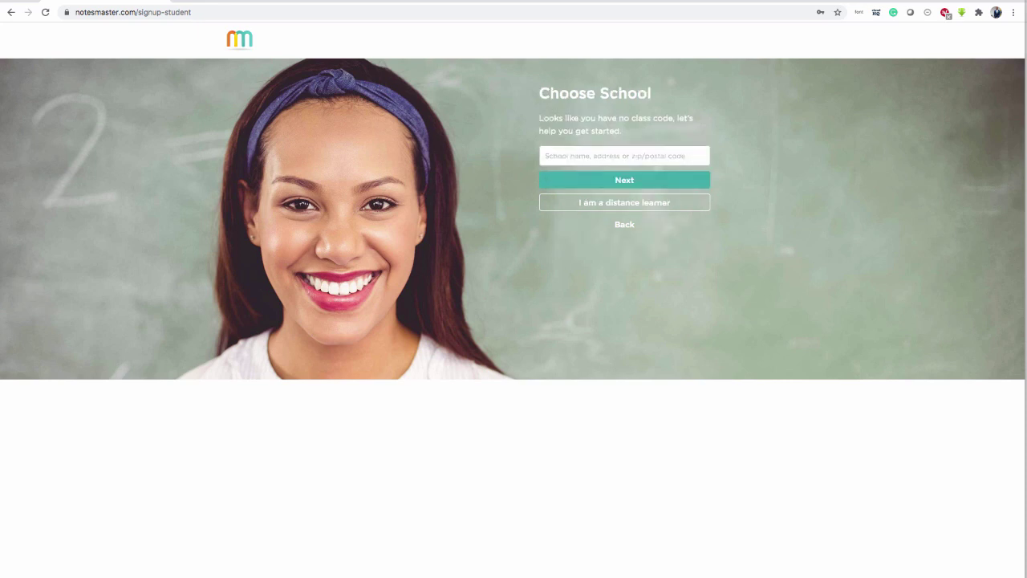
click(624, 155)
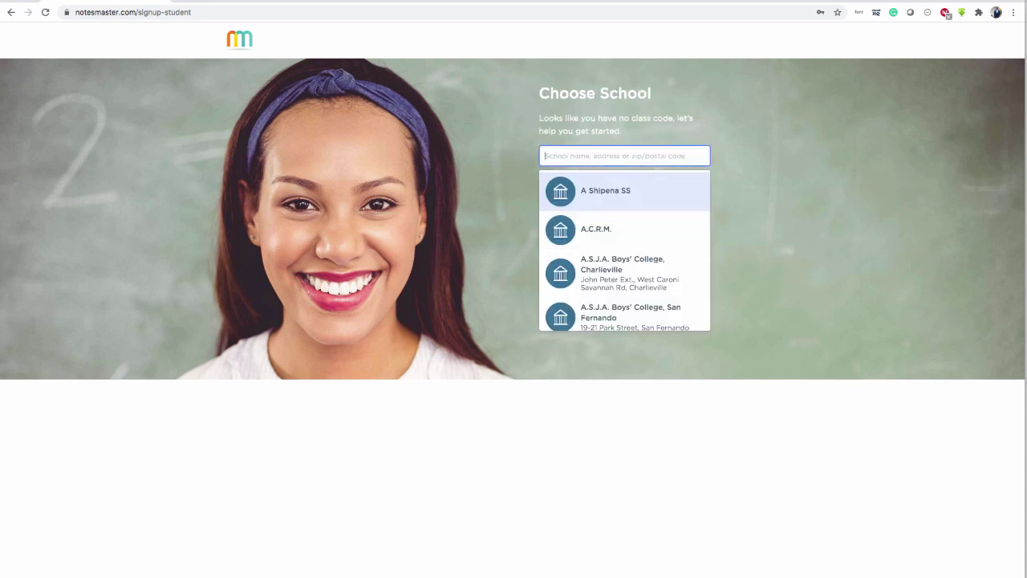
text(chi)
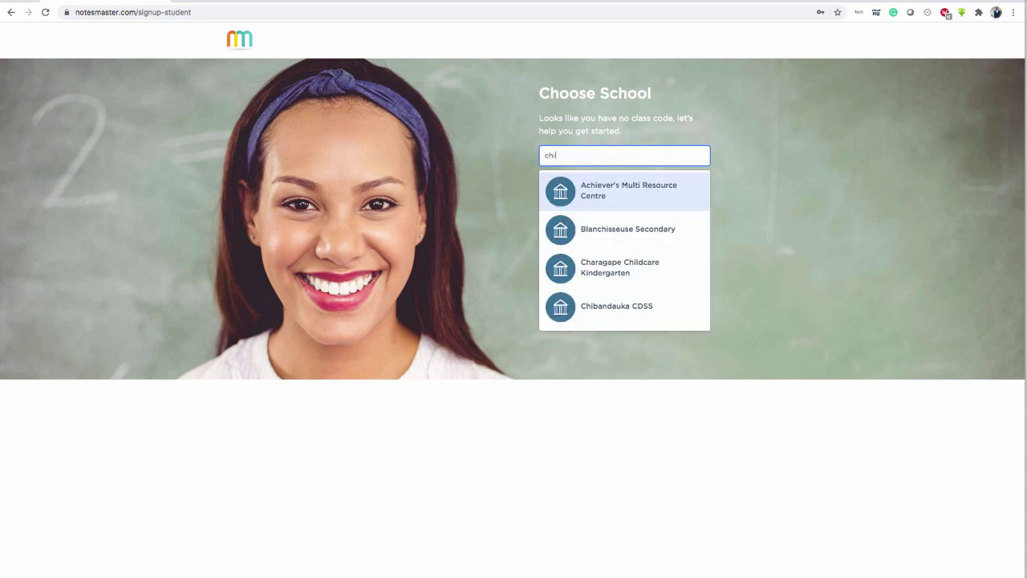
key(Down)
key(Down)
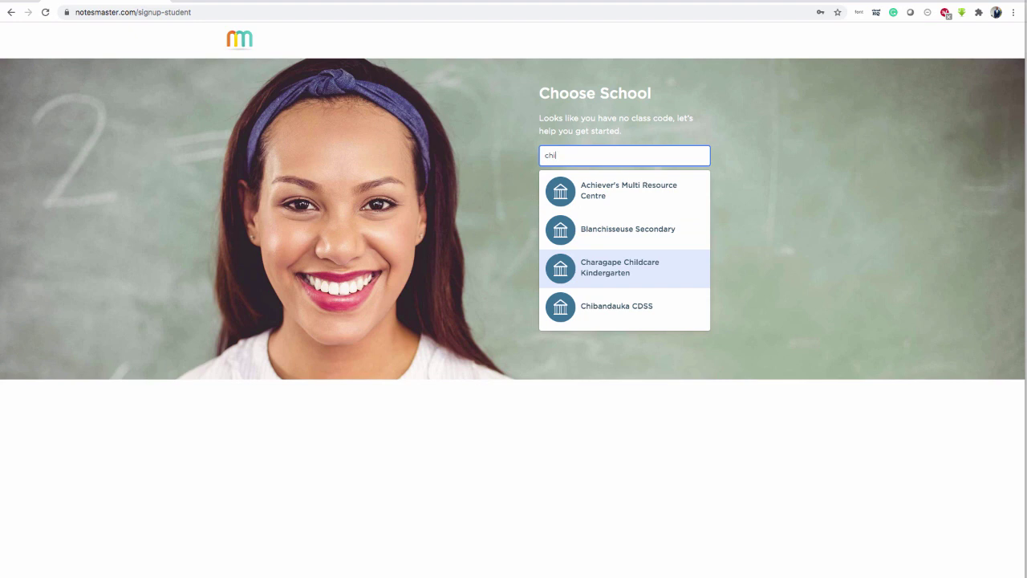
key(BackSpace)
key(BackSpace)
key(BackSpace)
text(other)
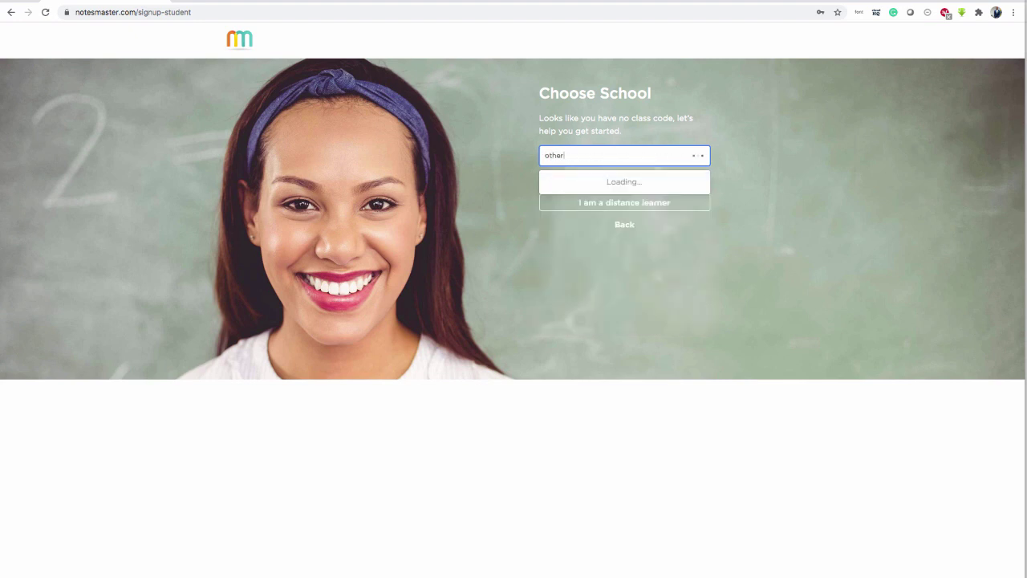
key(Down)
key(Up)
key(Return)
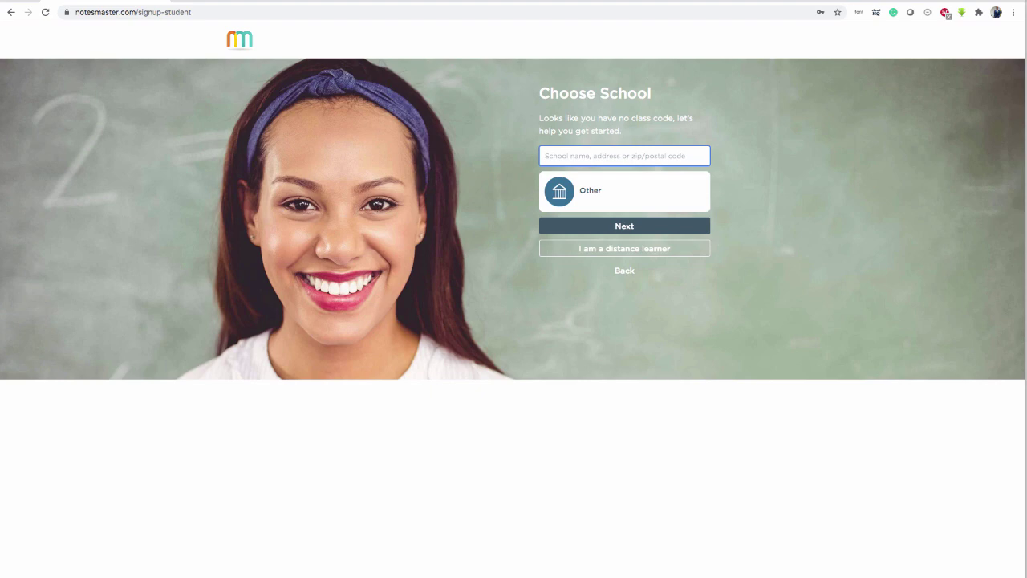
Finish sign-up and enter the Physical Education & Sport class code in the Join class dialog.
click(624, 226)
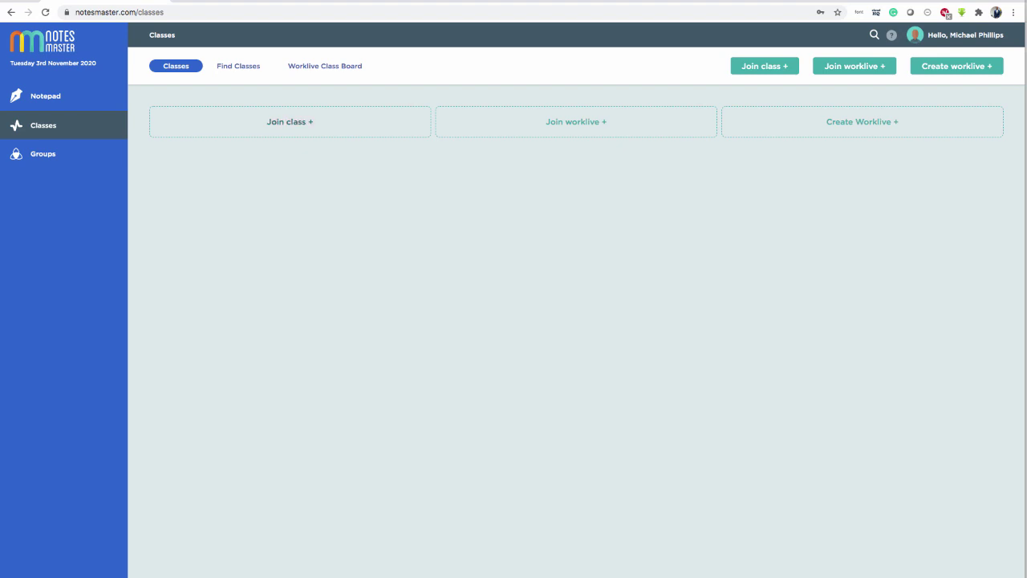
click(290, 121)
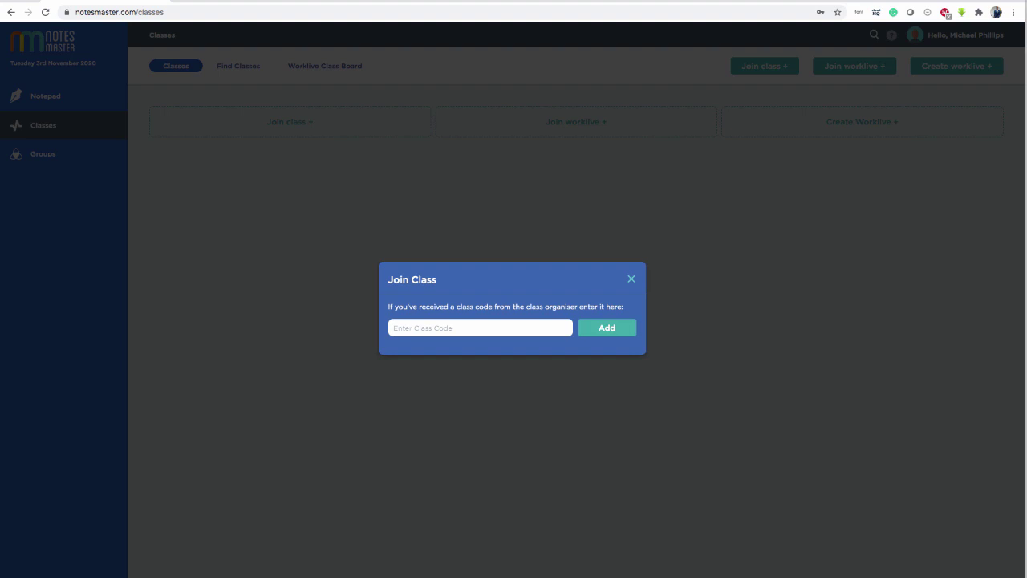
key(Return)
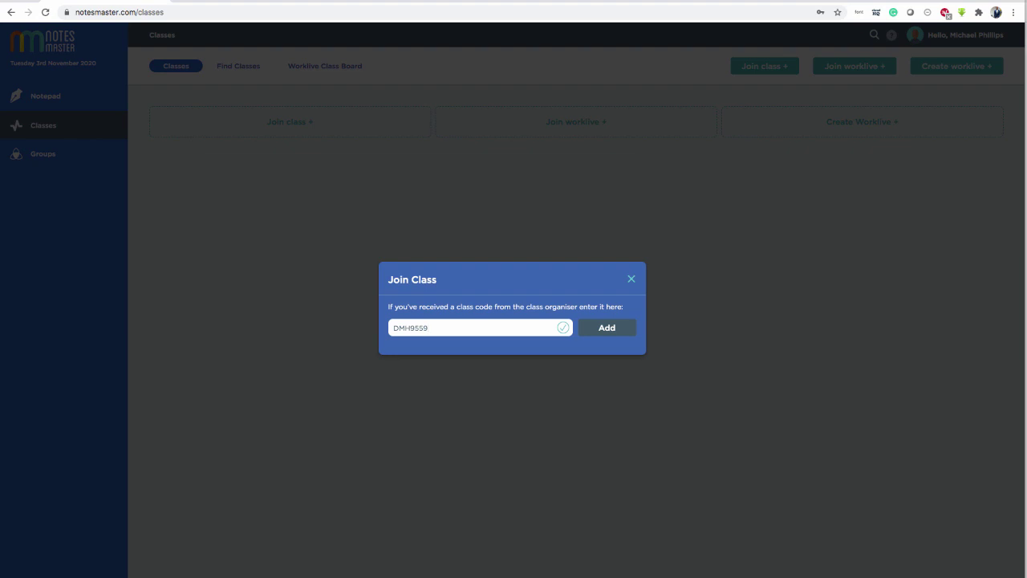
Confirm joining the class and open the 'What's on your mind?' post box in its feed.
key(Return)
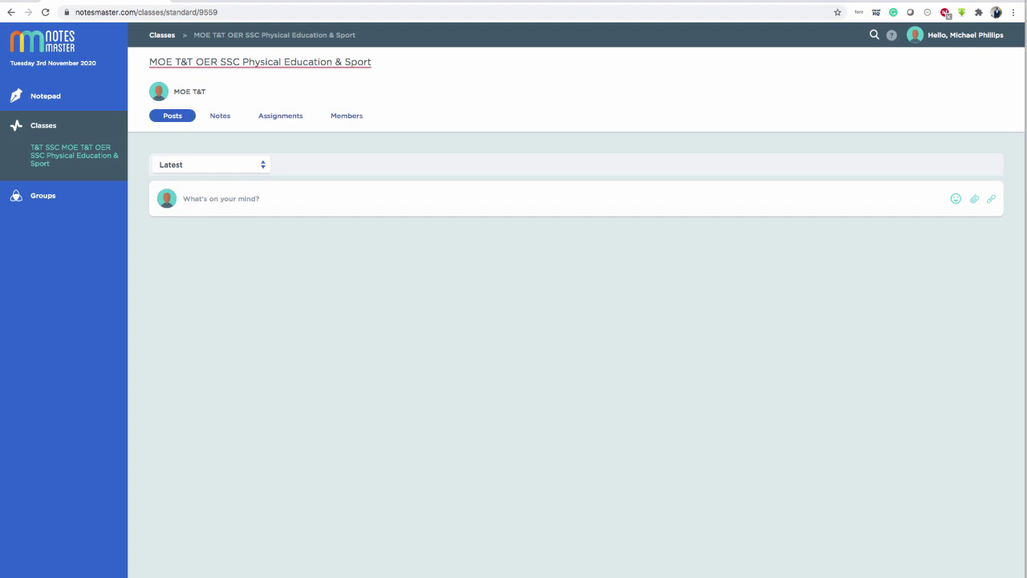
click(183, 198)
Open the class Notes, expand Form 1, and scroll down to the Wellness and lifestyle note.
click(220, 116)
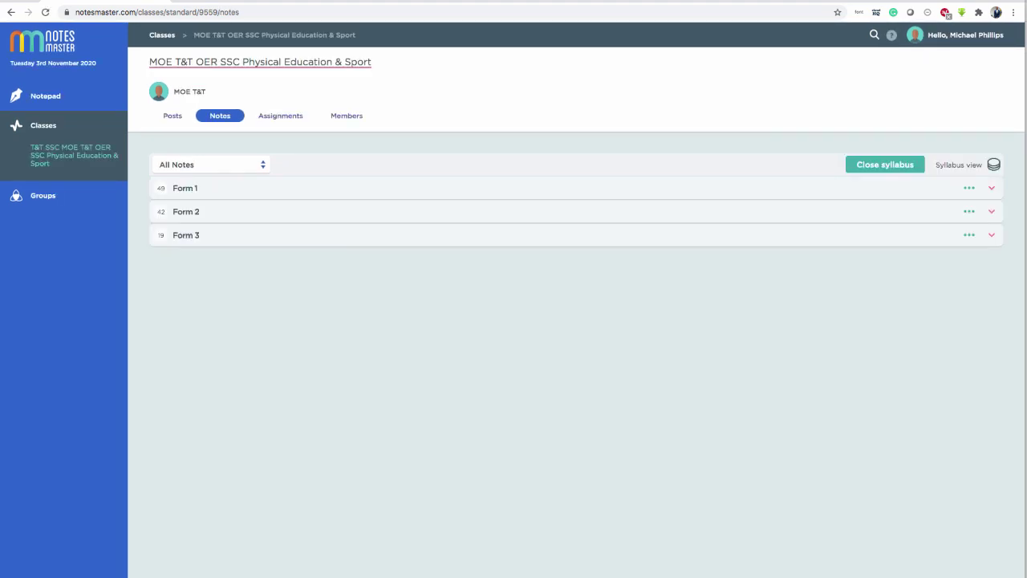
click(185, 188)
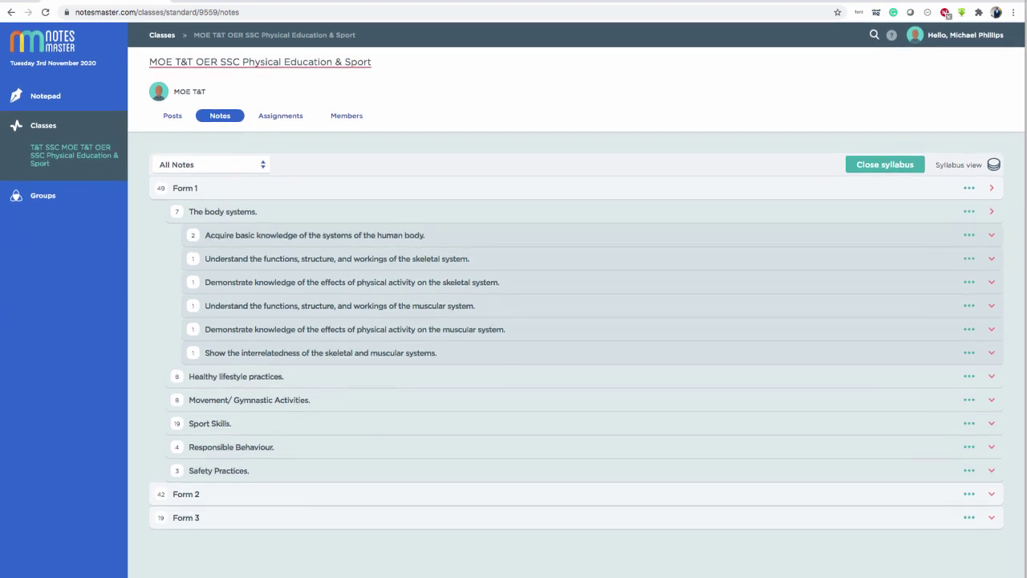
scroll(578, 313, down, 1)
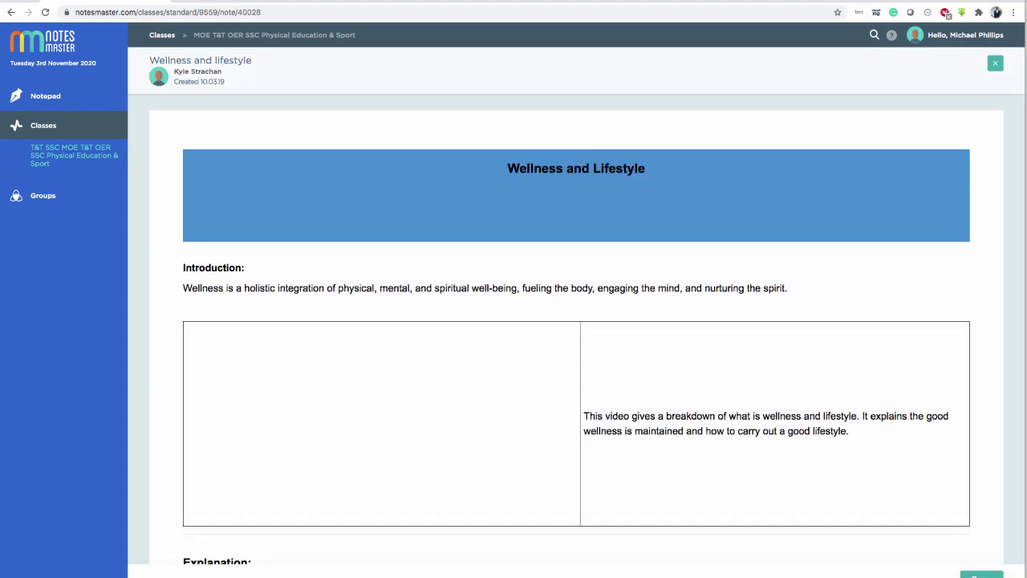
Scroll through the Wellness and lifestyle note, then close it to return to the syllabus list.
scroll(576, 321, down, 4)
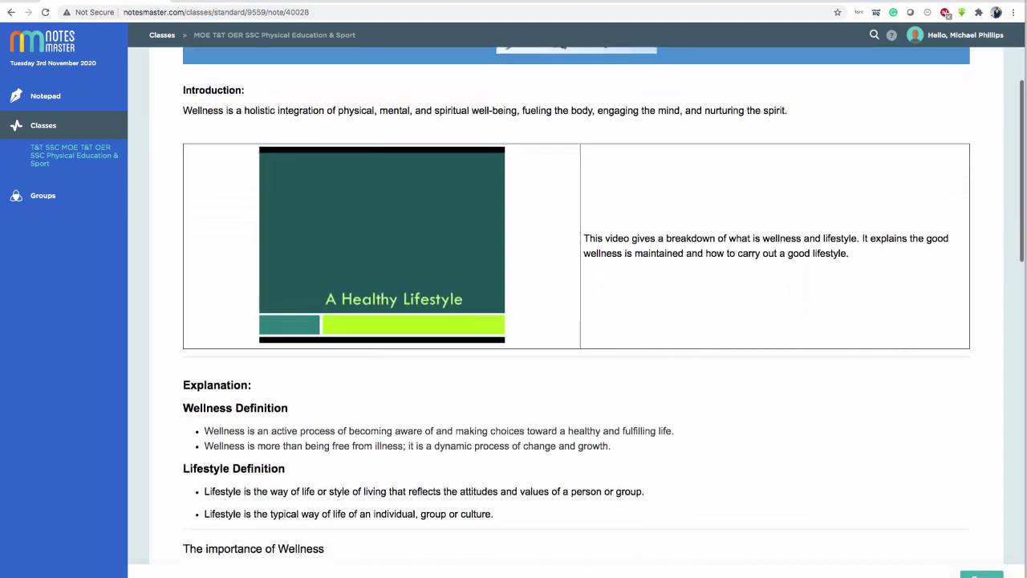
scroll(577, 321, down, 12)
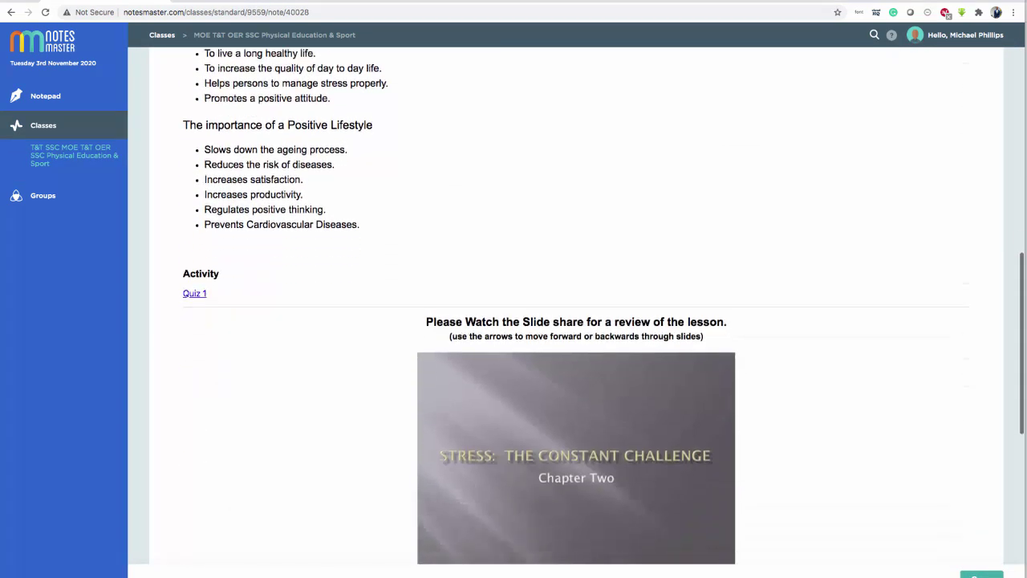
scroll(576, 321, down, 7)
scroll(576, 321, up, 14)
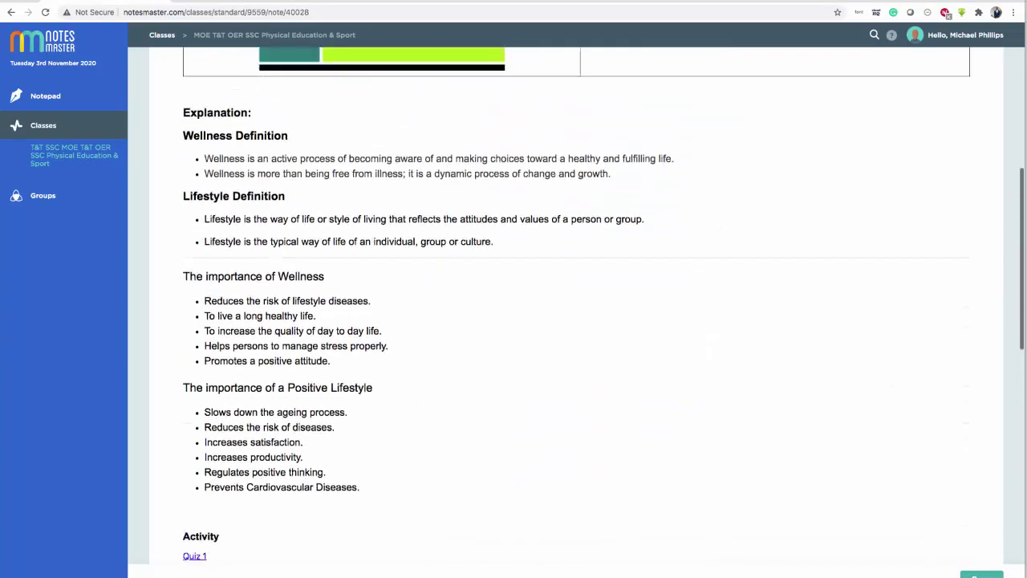
scroll(576, 321, up, 10)
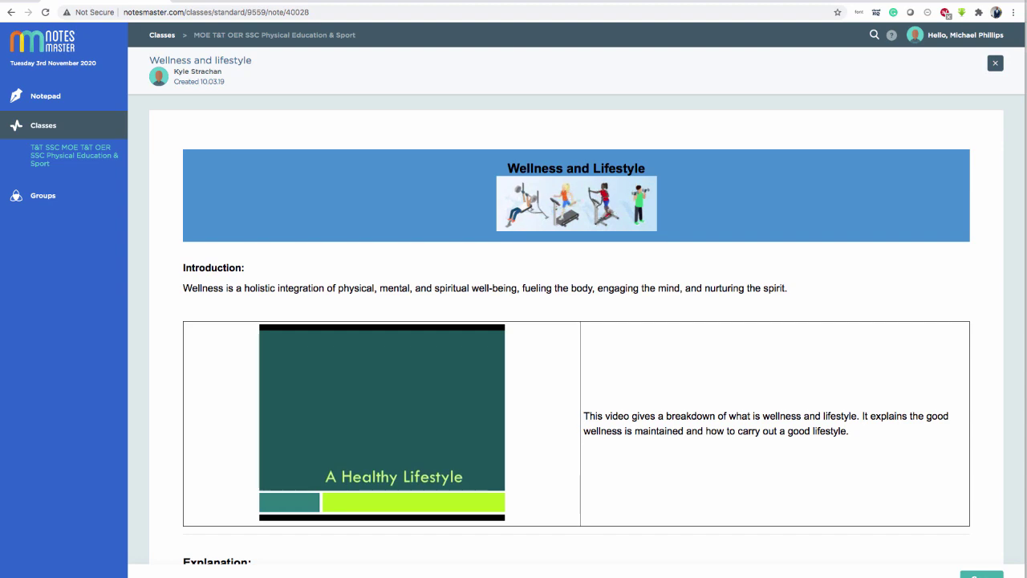
scroll(576, 321, down, 2)
key(Escape)
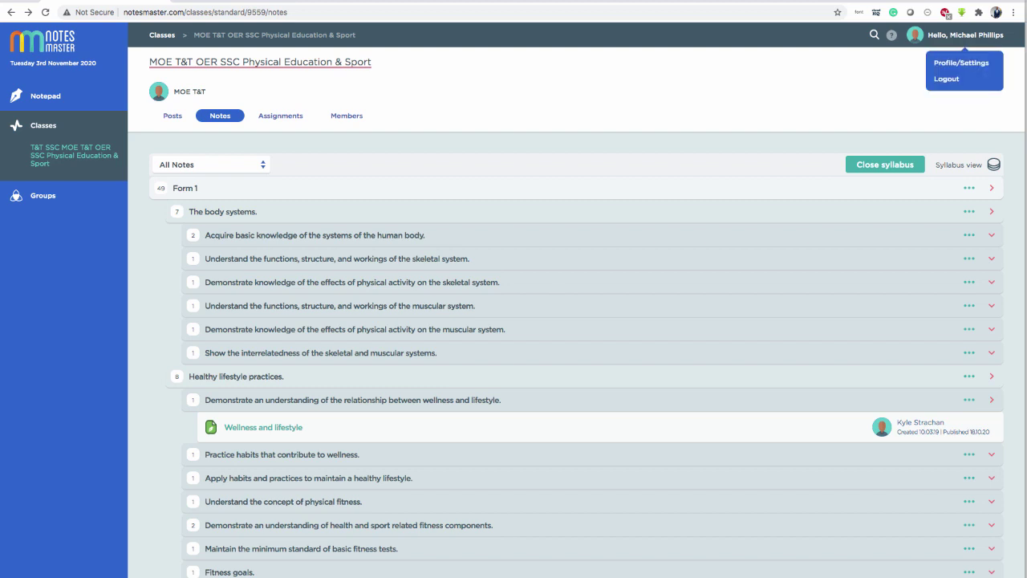
Log out of the student account, open the Log In page, and fill the username with the first saved login.
click(946, 78)
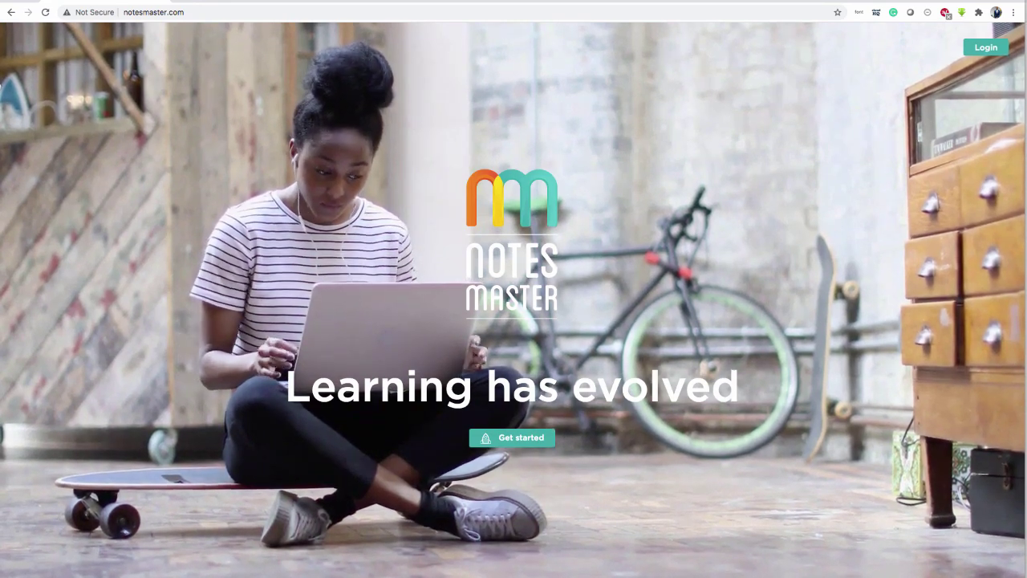
click(986, 48)
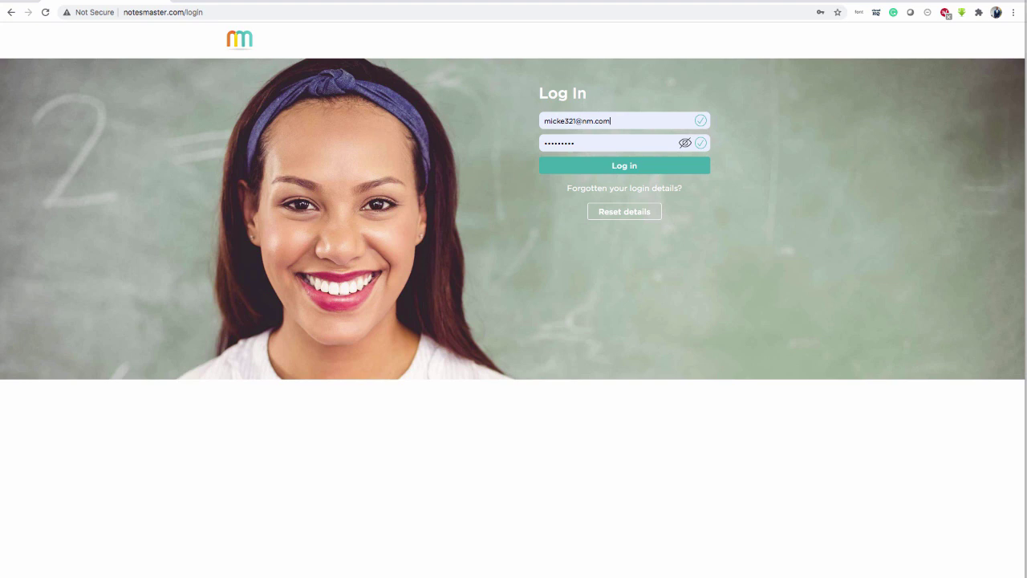
key(ctrl+a)
key(Down)
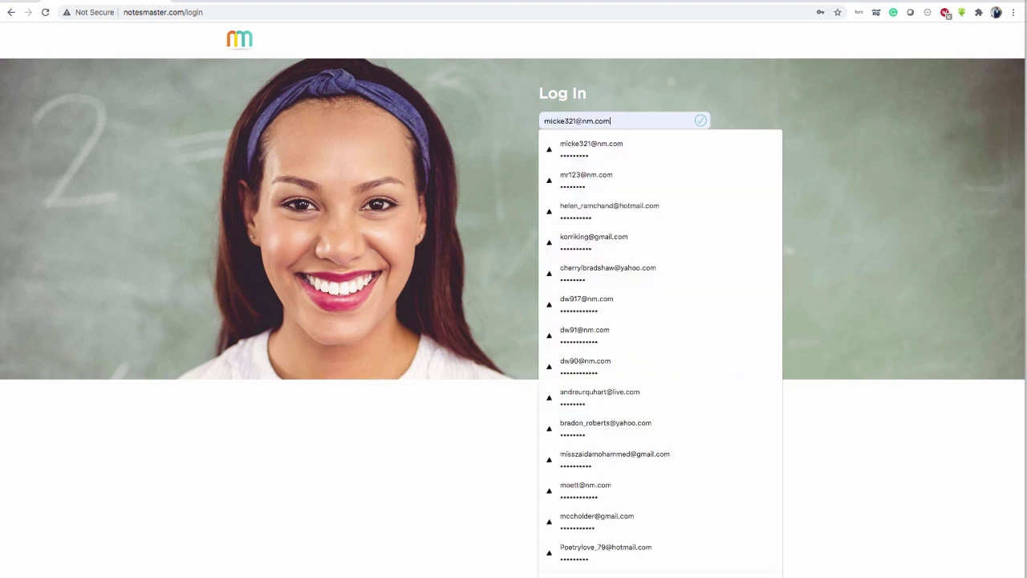
key(Return)
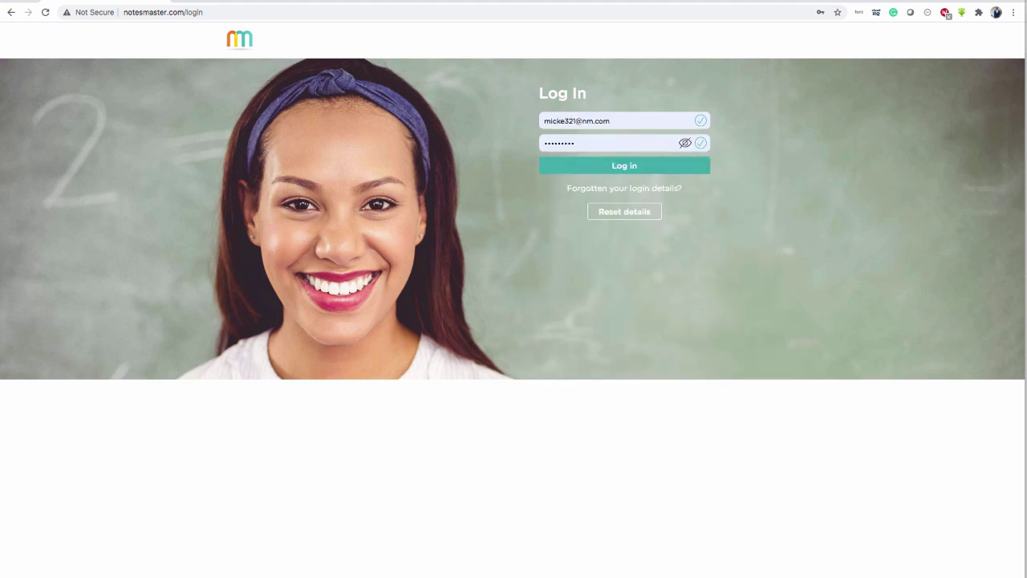
Replace the autofilled username with the first few letters of a different login.
key(ctrl+a)
key(Down)
text(m)
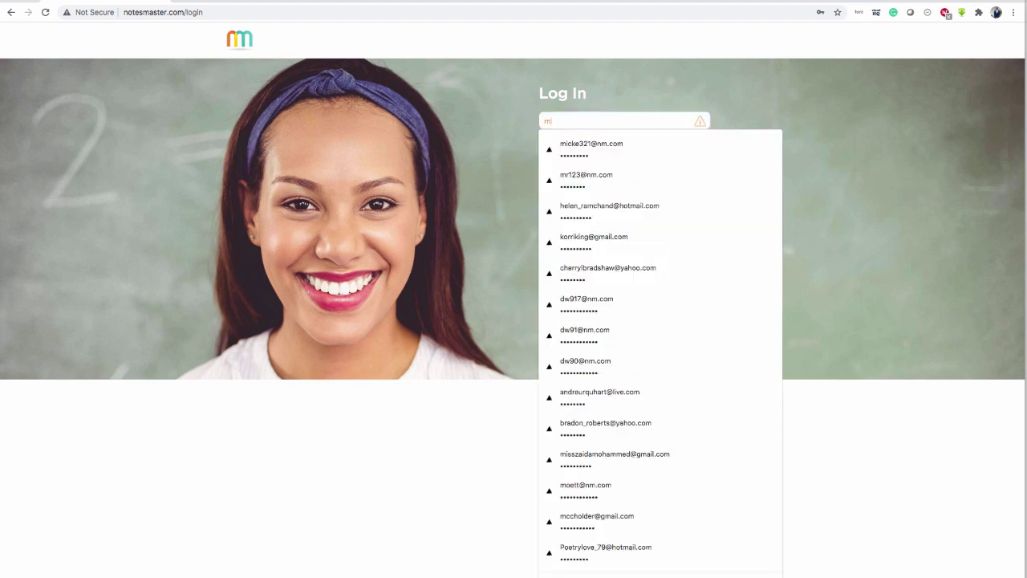
text(il)
key(BackSpace)
key(BackSpace)
text(p)
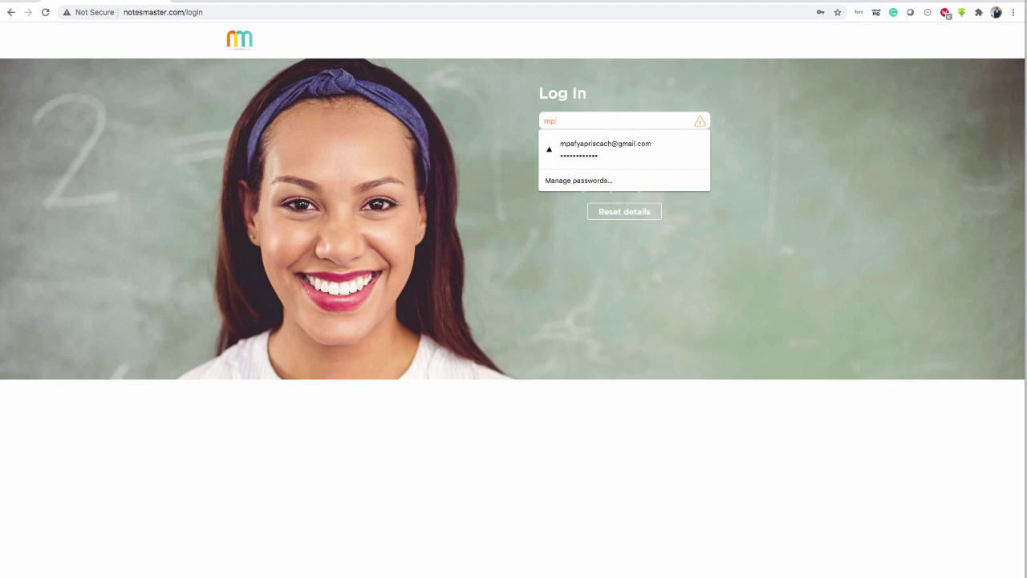
key(BackSpace)
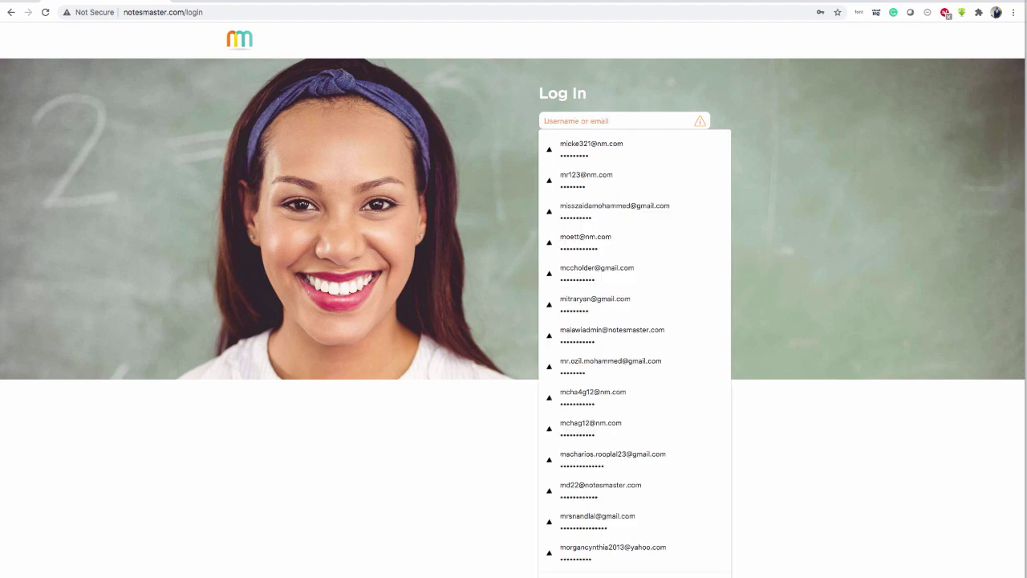
key(Escape)
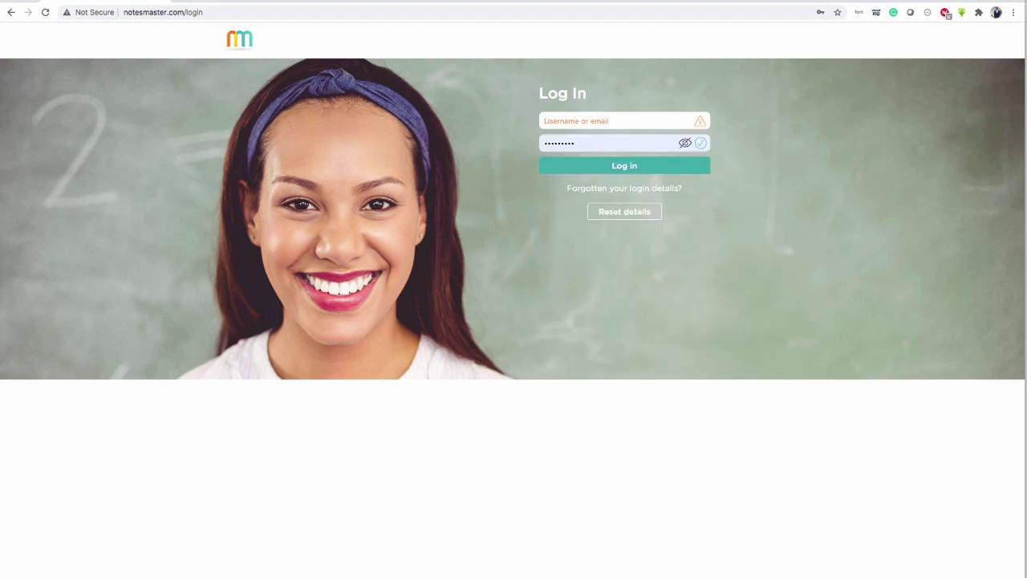
key(Tab)
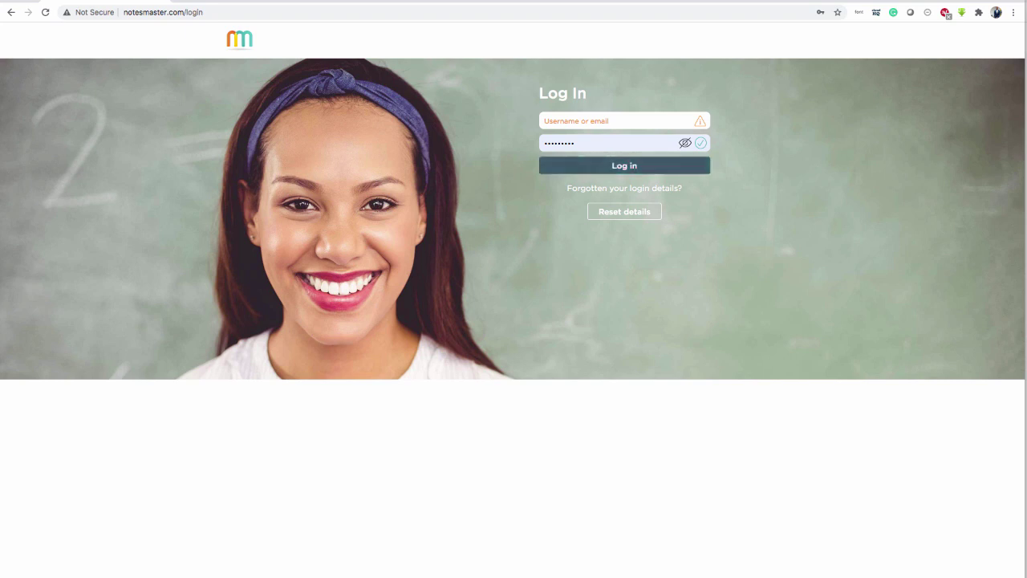
key(Tab)
key(Tab)
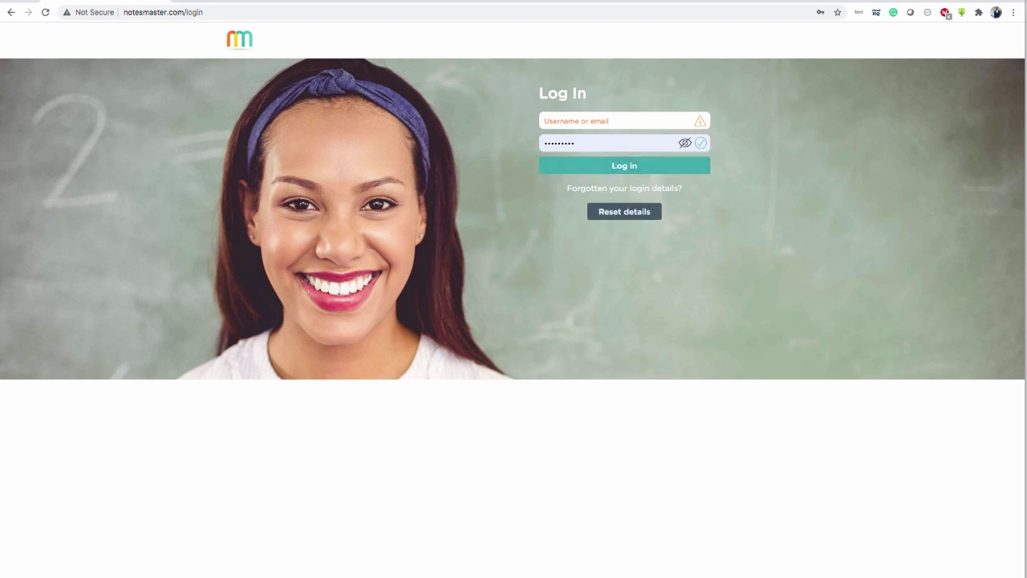
key(Tab)
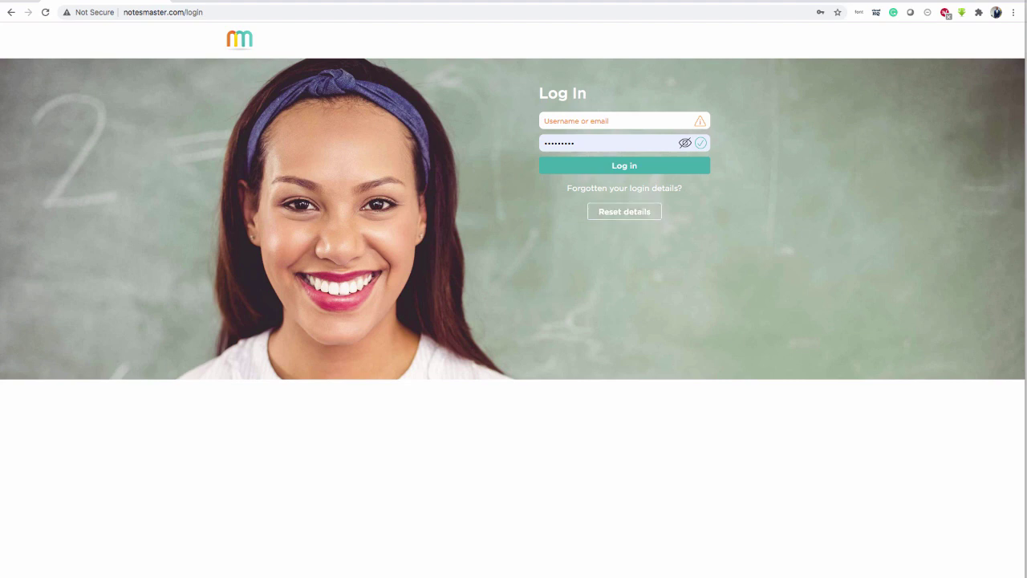